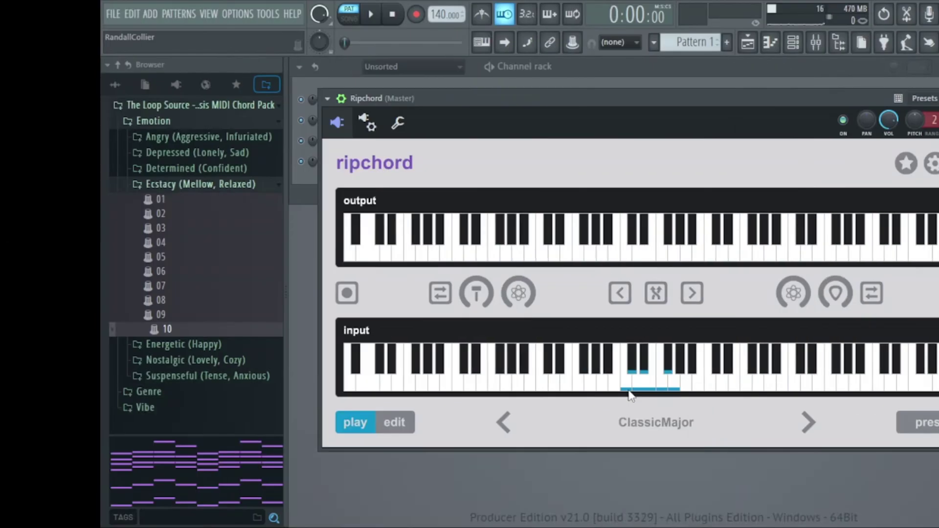
Step: Play a G chord from Ripchord's ClassicMajor preset on an input key
click(636, 389)
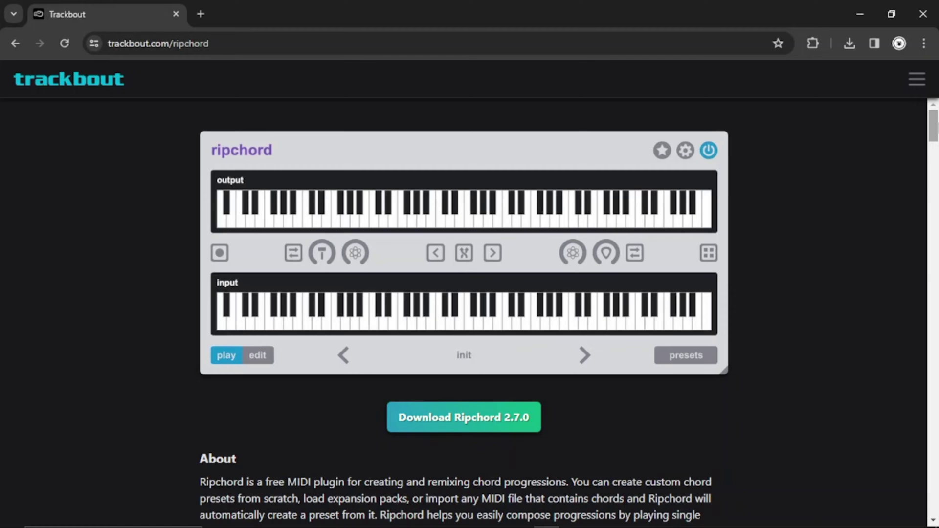
Step: Scroll the Ripchord page past the 2.7.0 download to the Tag Manager documentation
drag(935, 126, 935, 399)
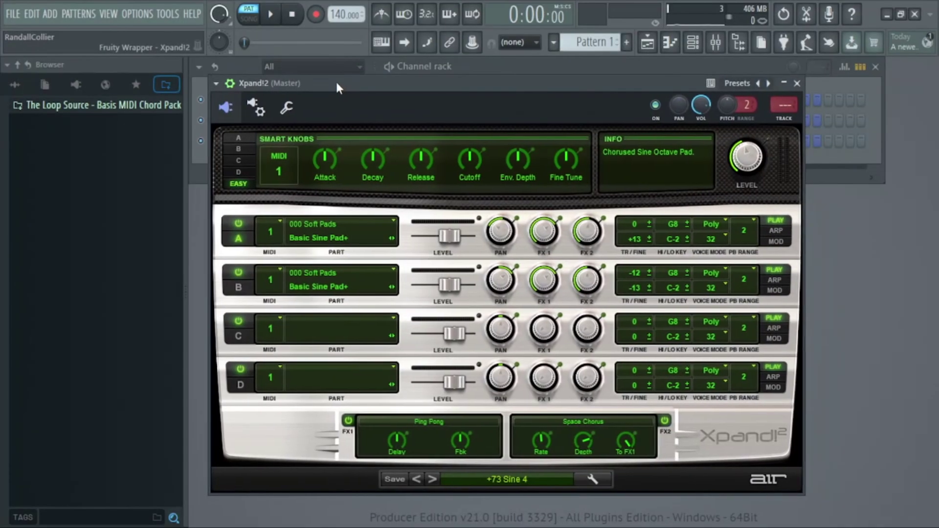
Step: Set Ripchord's MIDI output port to 1 in its wrapper settings so it drives Xpand!2
drag(336, 83, 337, 85)
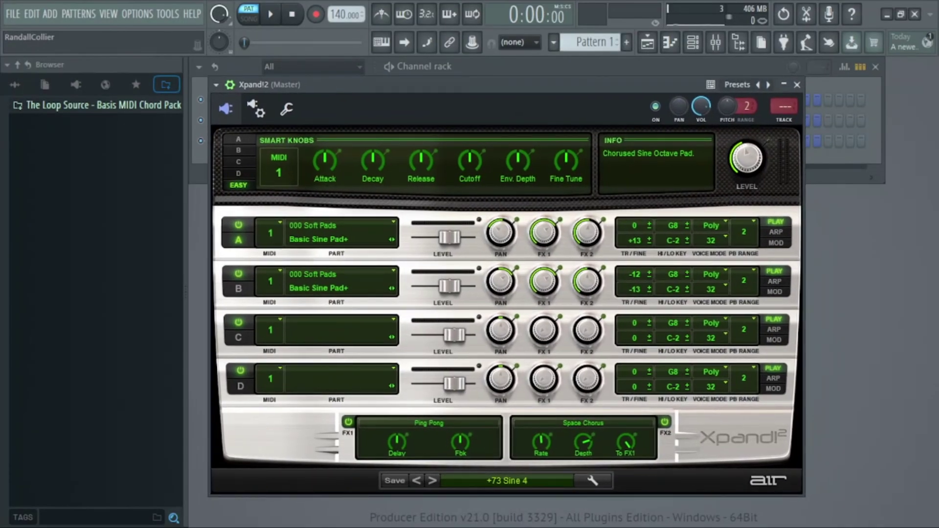
click(255, 108)
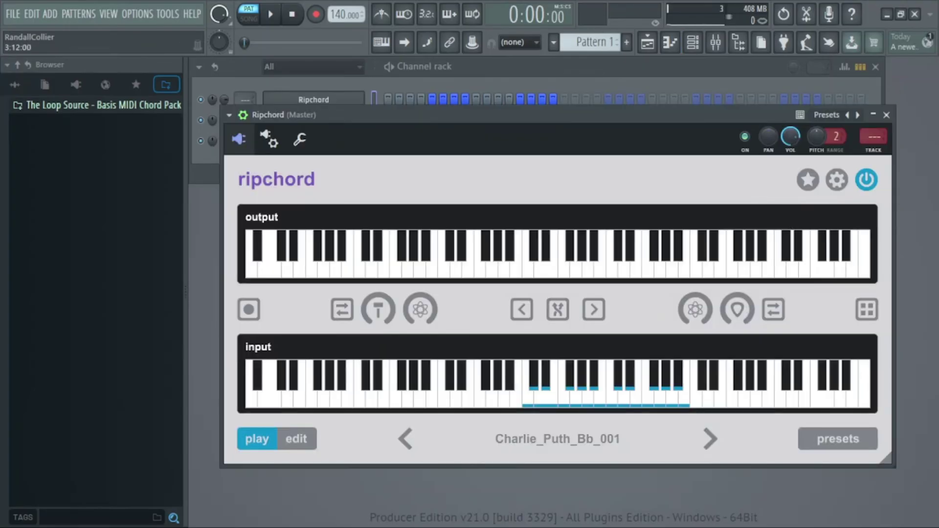
click(272, 140)
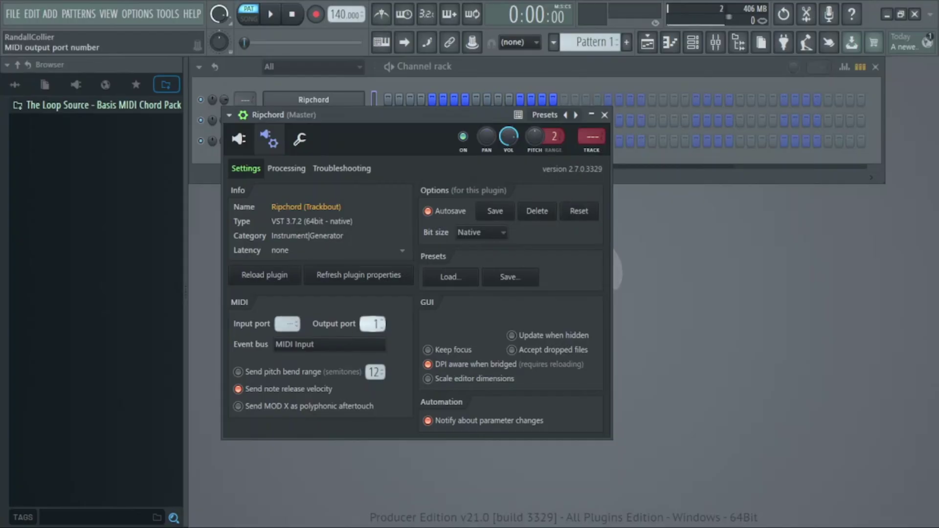
click(239, 140)
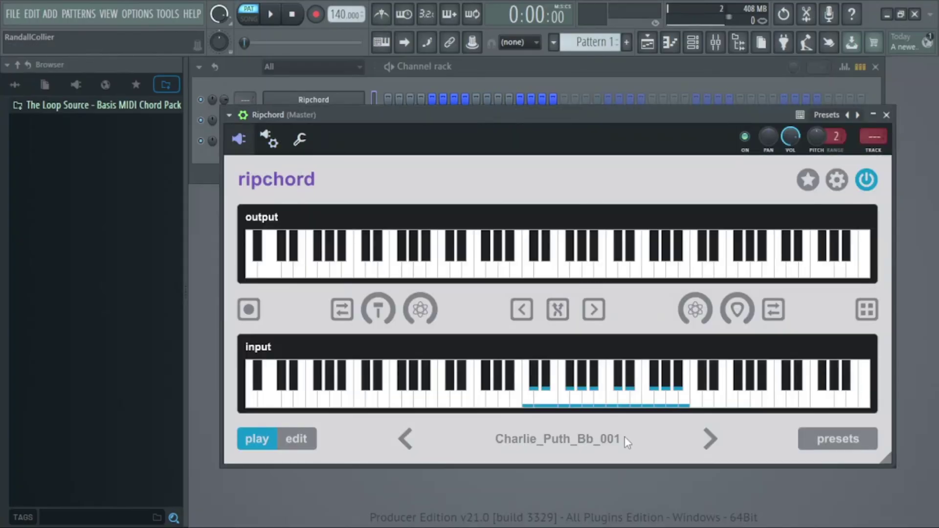
Step: Play G#min7, the next chord and A#min7 from the Charlie_Puth_Bb_001 preset
click(533, 380)
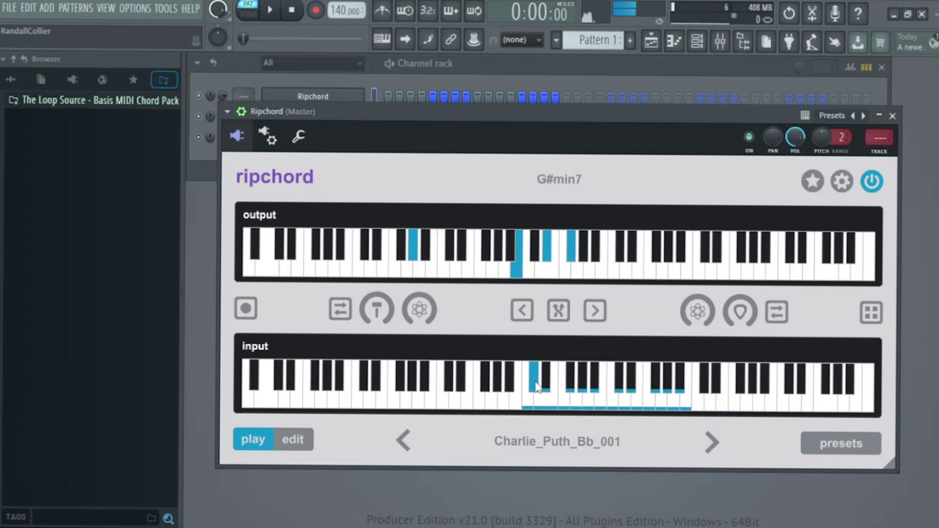
click(545, 386)
click(542, 397)
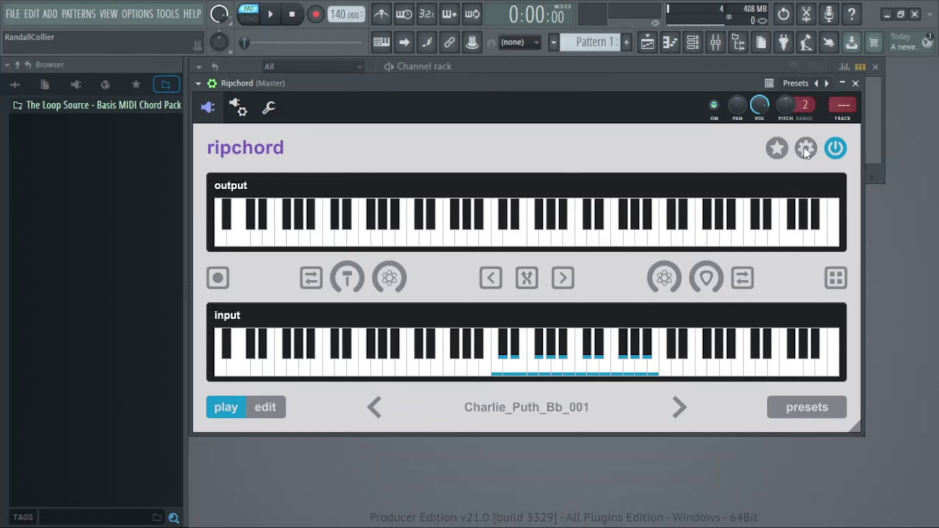
Step: Import all .rpc presets from Downloads > Musician_Paradise into Ripchord and show its preset list
click(805, 149)
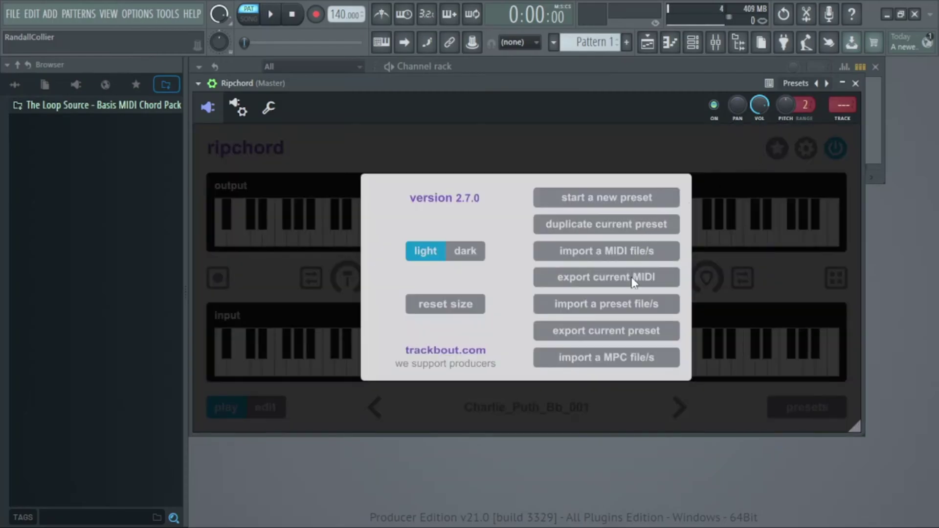
click(624, 305)
click(294, 209)
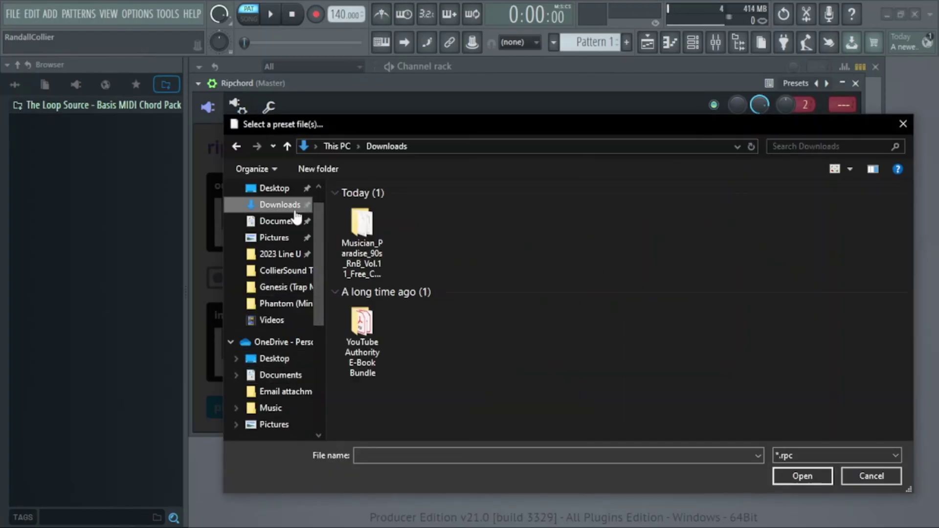
double_click(362, 223)
click(430, 203)
scroll(432, 342, down, 2)
shift+click(429, 434)
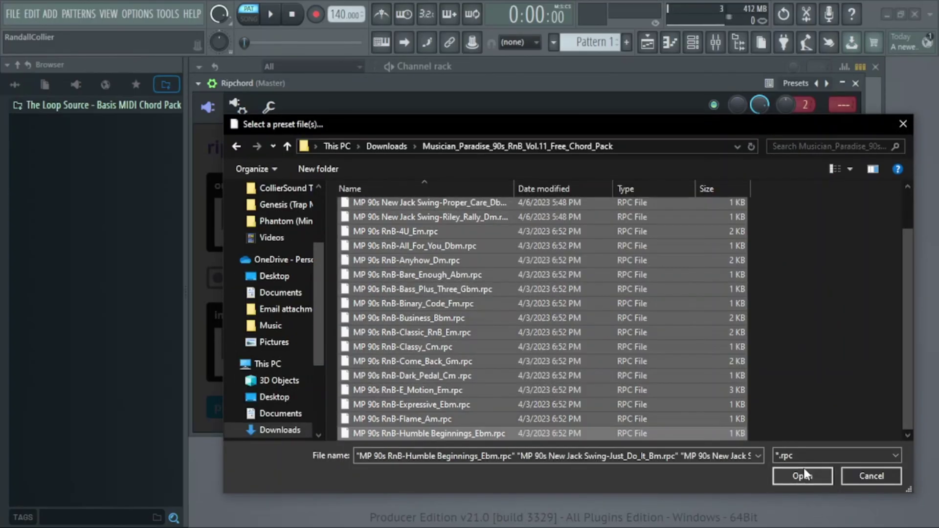
click(802, 476)
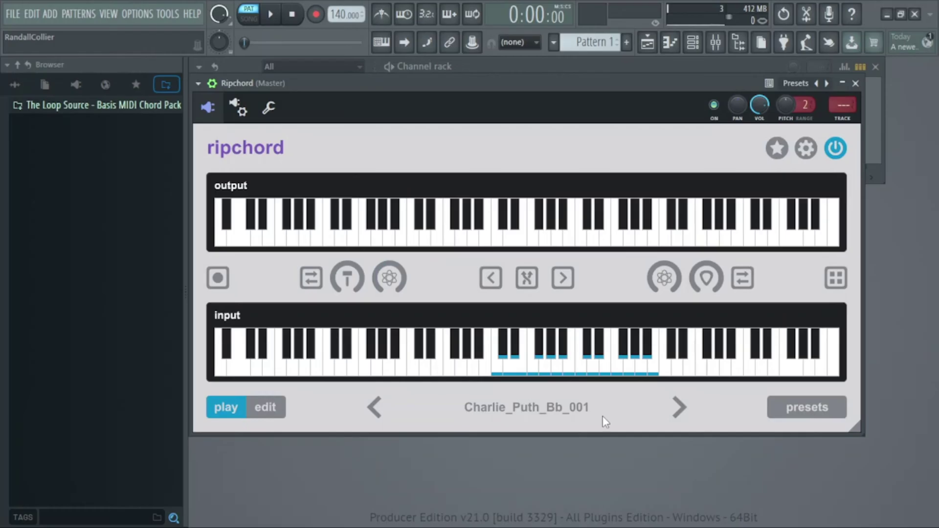
click(833, 419)
drag(854, 225, 846, 245)
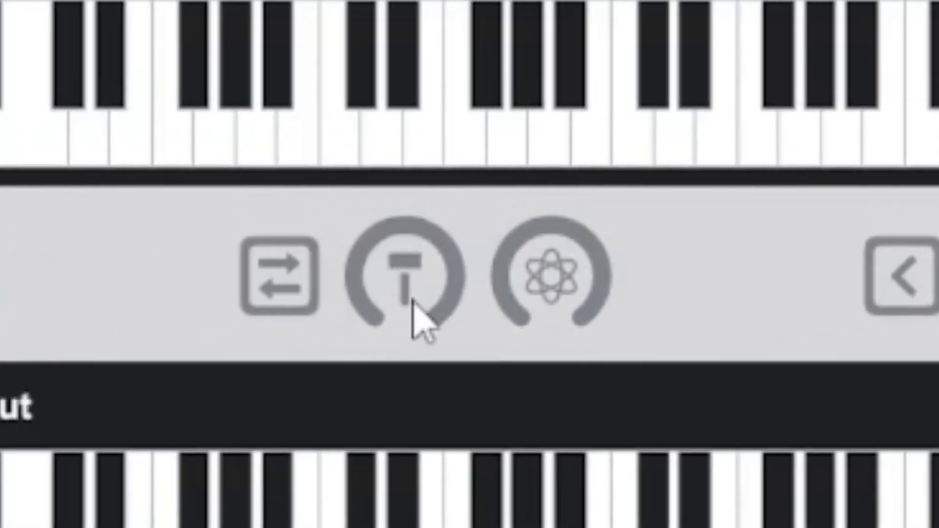
Step: Toggle the transpose and other chord modifiers on and off, leaving every modifier switched off
click(52, 341)
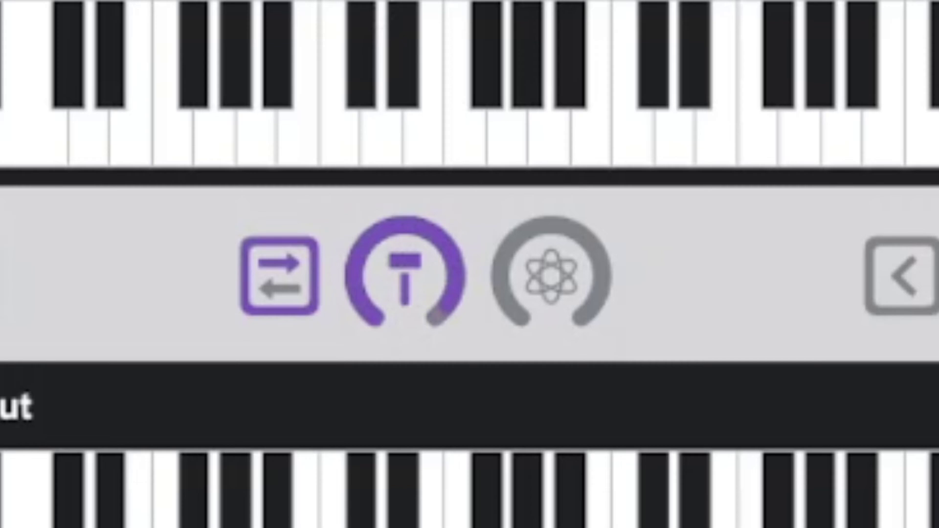
click(412, 304)
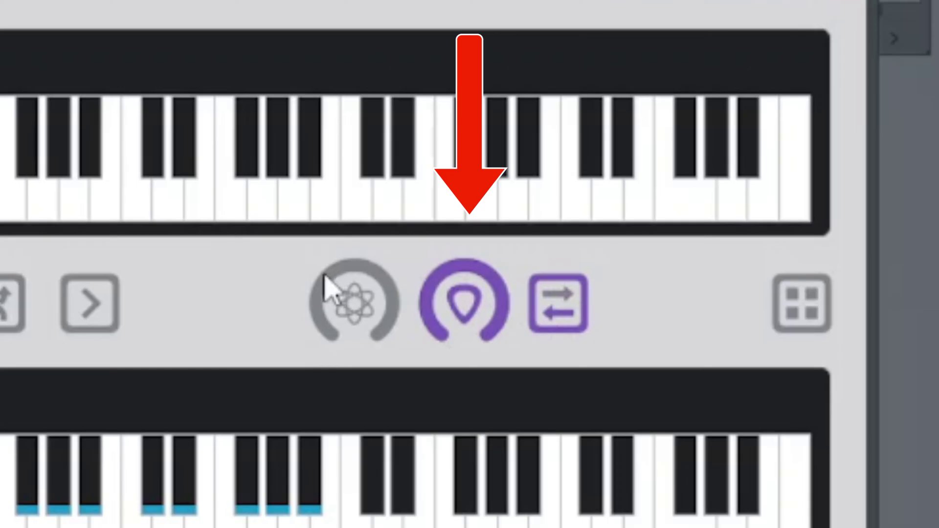
click(326, 332)
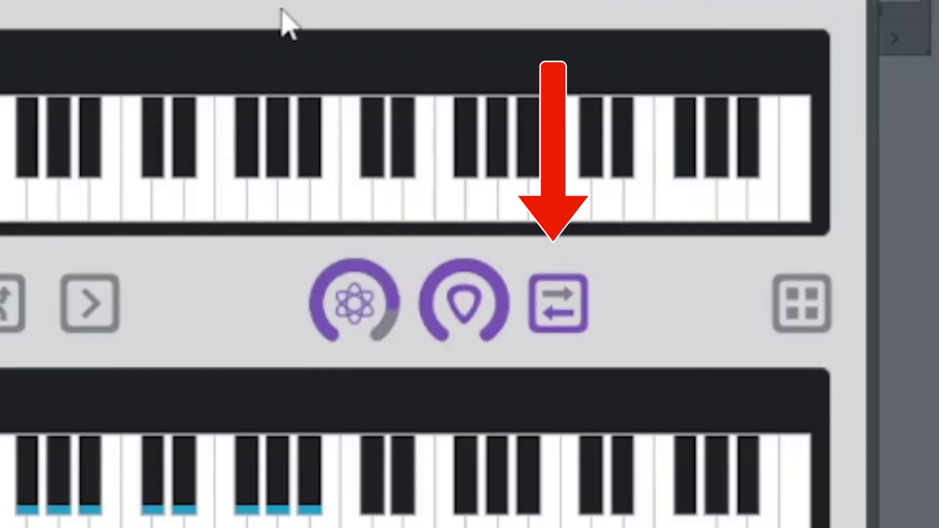
click(353, 333)
click(470, 317)
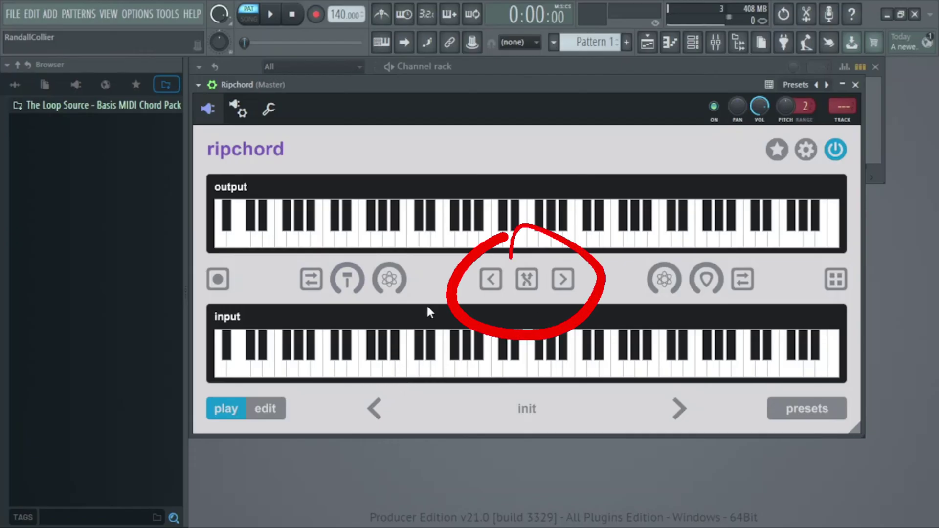
Step: Map the Charlie_Puth_Bb_001 preset across the input keys, test the low keys, and arm recording
click(527, 283)
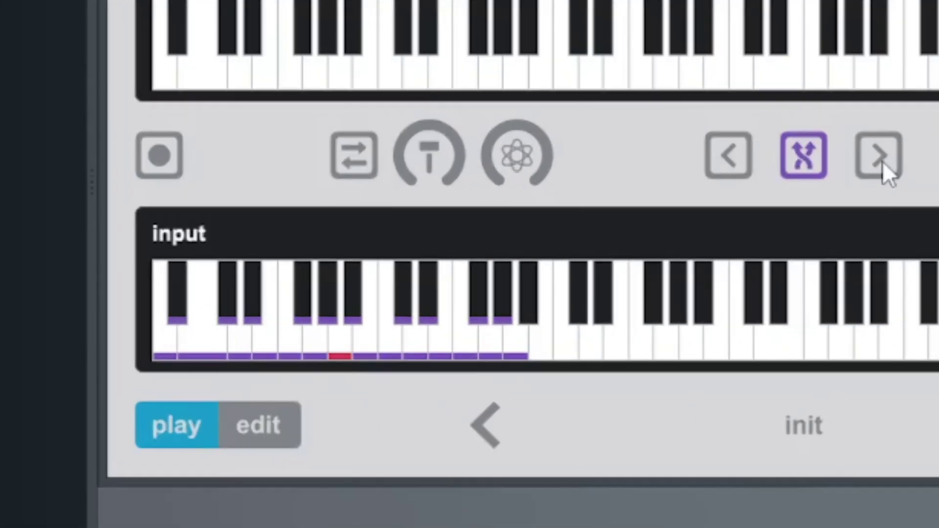
click(309, 357)
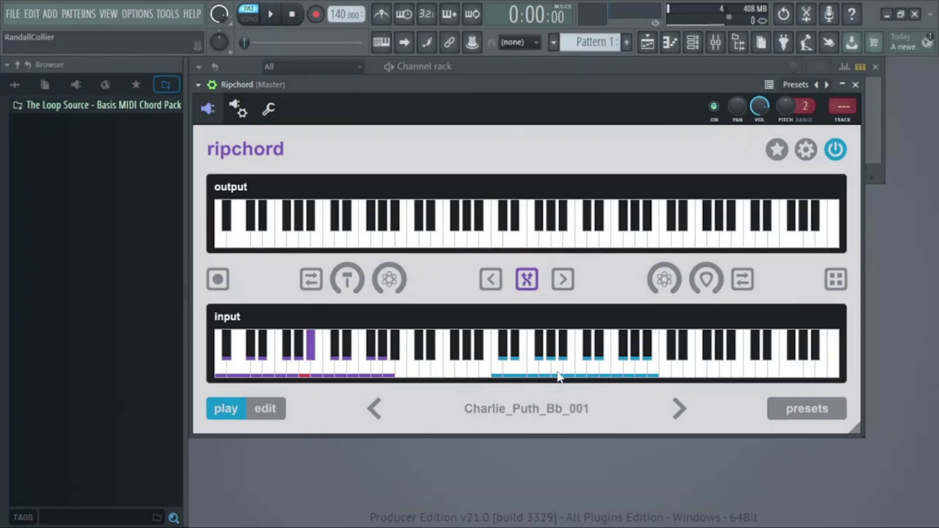
click(546, 374)
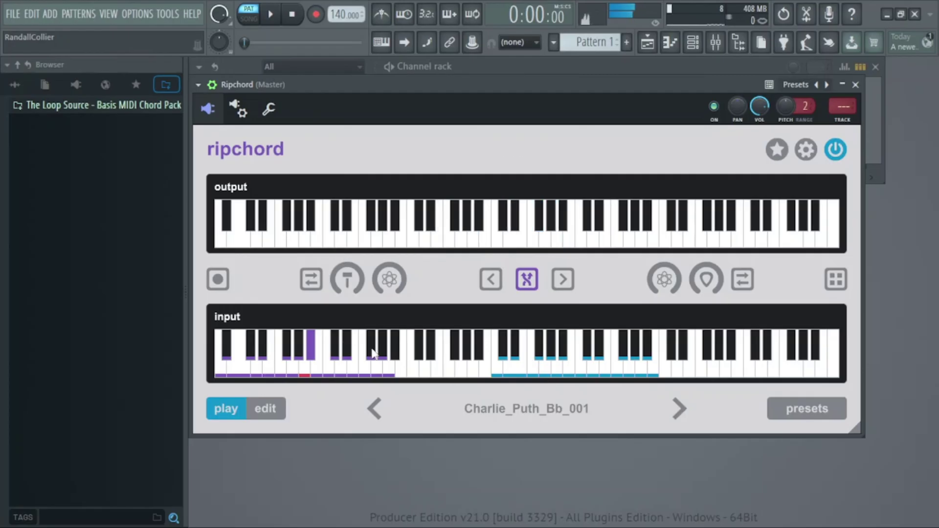
click(547, 375)
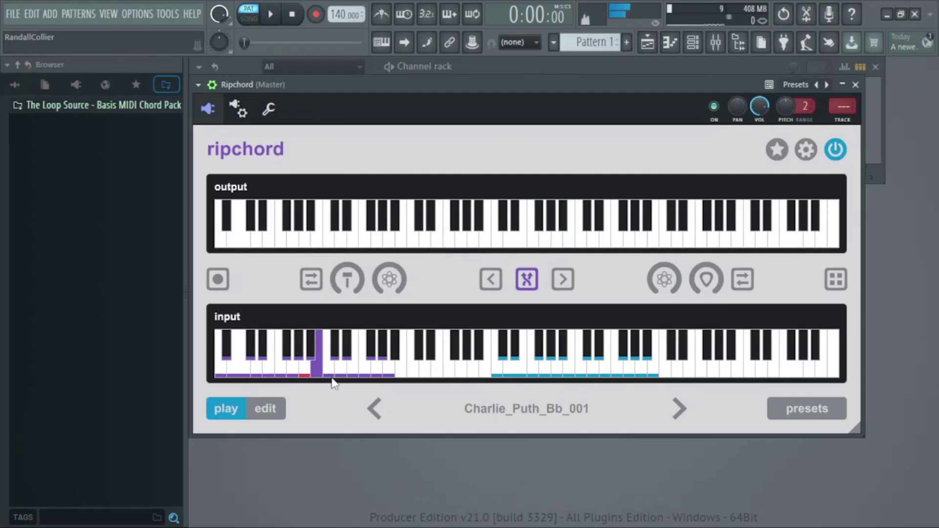
Step: Record G#min7 then A#min7, stop recording, and drag the progression onto the Xpand!2 channel
click(504, 360)
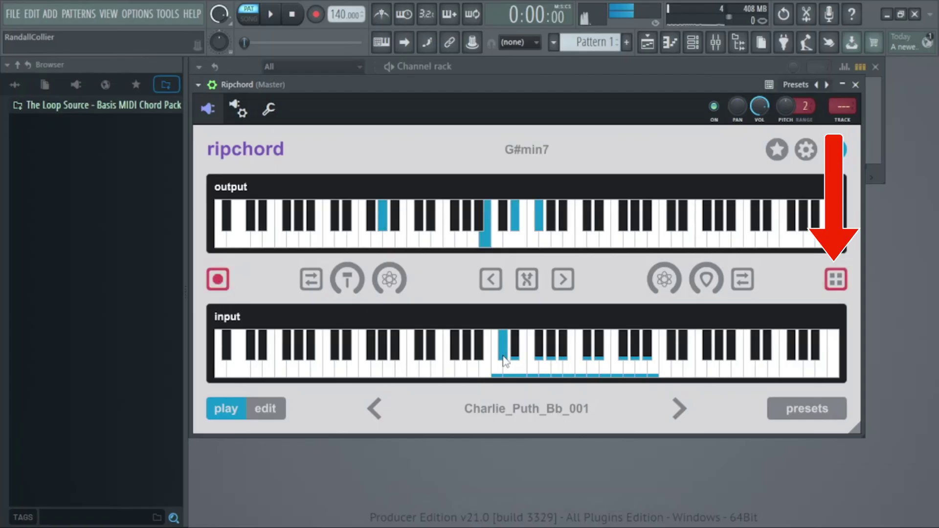
click(510, 370)
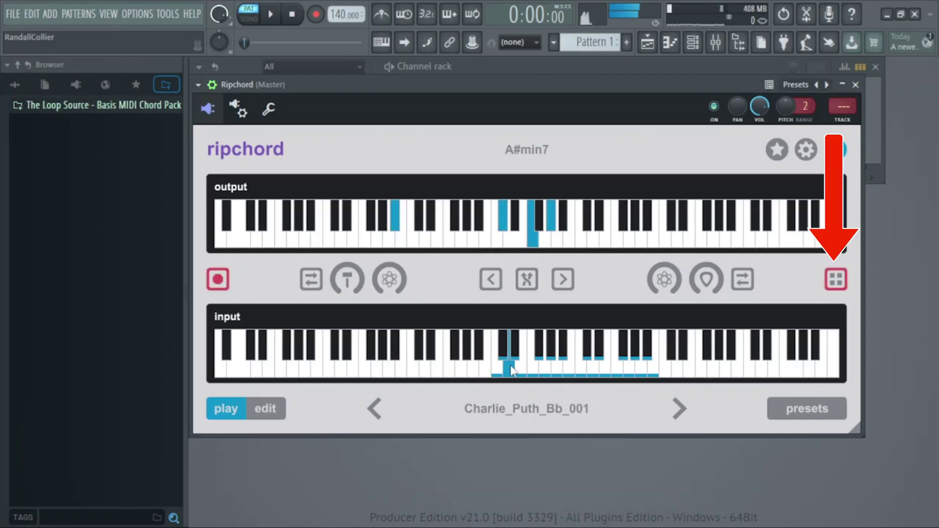
click(222, 284)
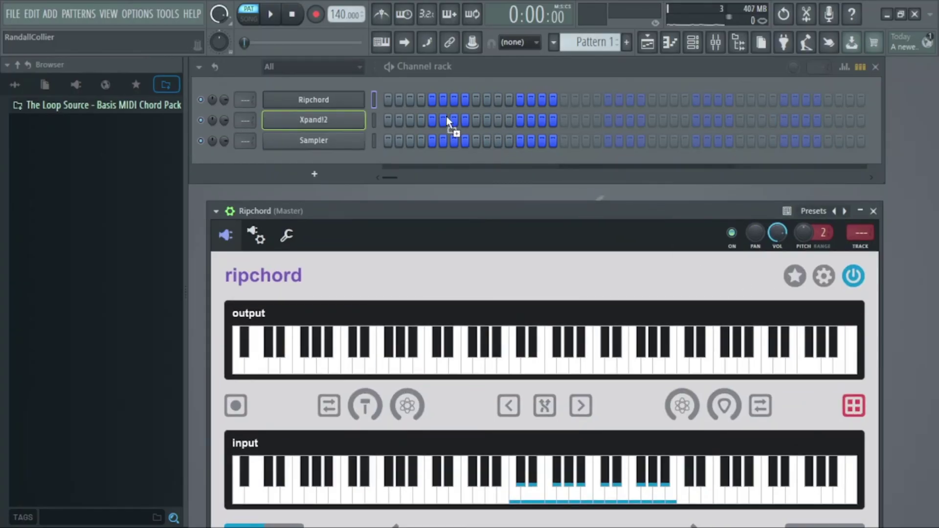
drag(447, 122, 448, 124)
scroll(513, 146, down, 2)
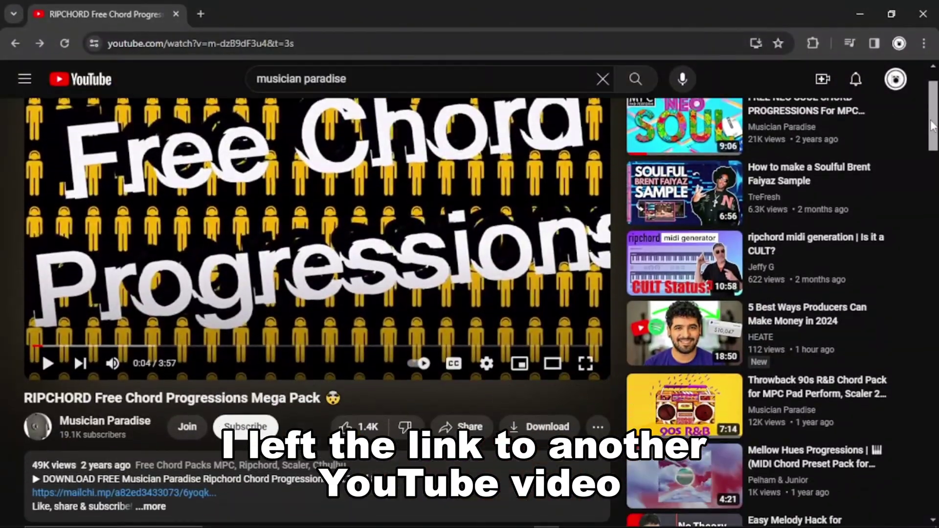
Step: Expand the video description and scroll to the Chord Progressions Preset Pack Vol.1–Vol.10 links
scroll(764, 195, down, 3)
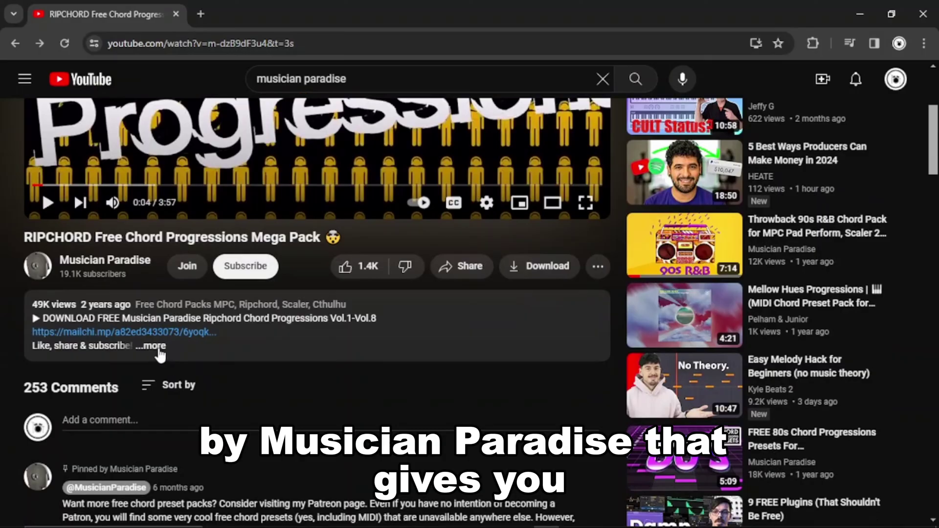
click(154, 346)
drag(936, 128, 933, 209)
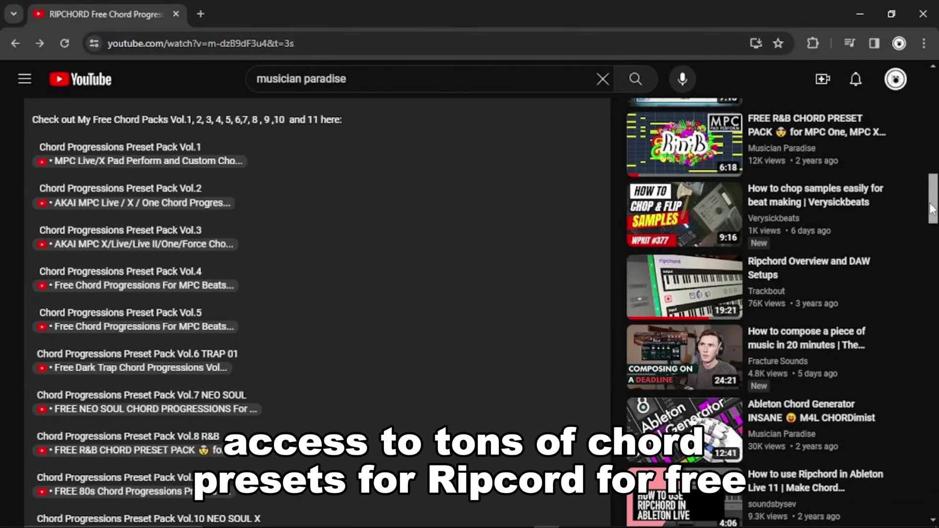